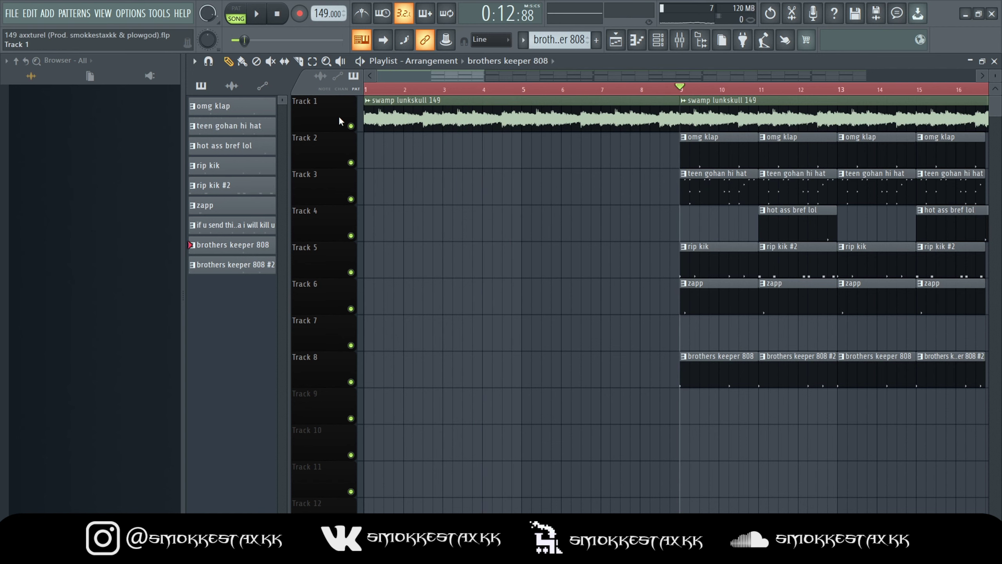
Mute the melody on Track 1, then solo Track 2 and open its omg klap pattern.
left_click(350, 126)
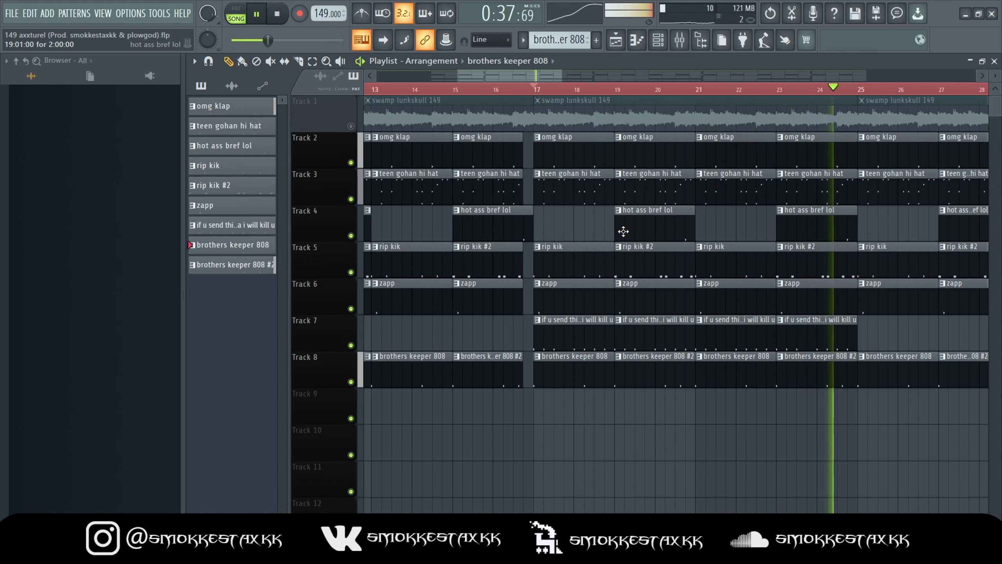
right_click(351, 163)
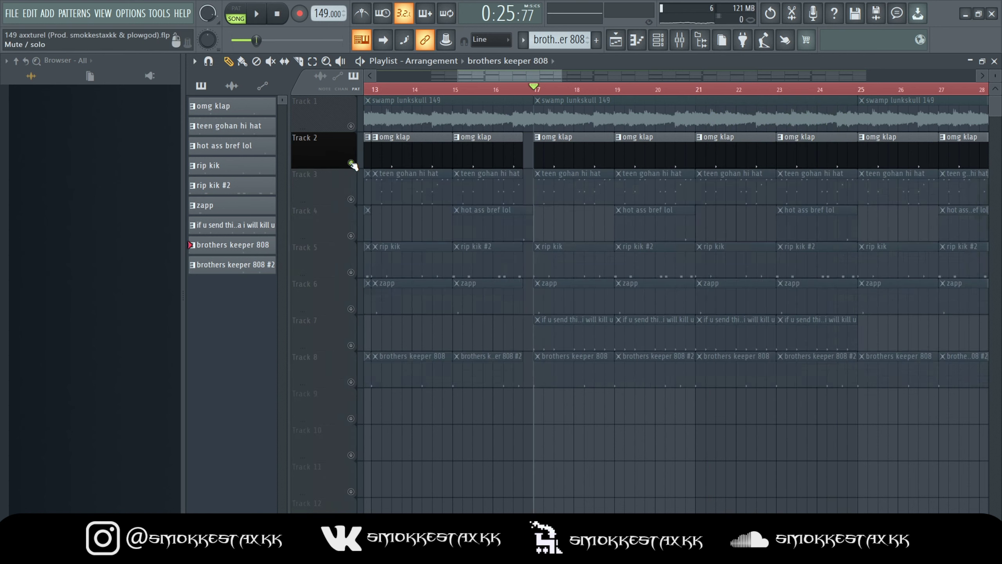
double_click(586, 162)
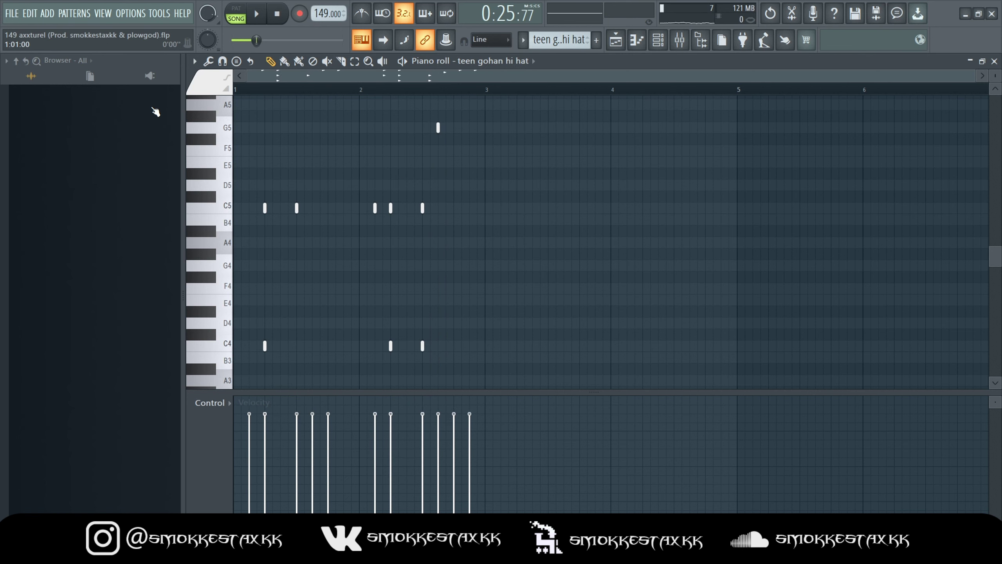
Play back the teen gohan hi hat pattern and the Track 7 percussion pattern while examining their notes.
scroll(533, 179, "up", 2)
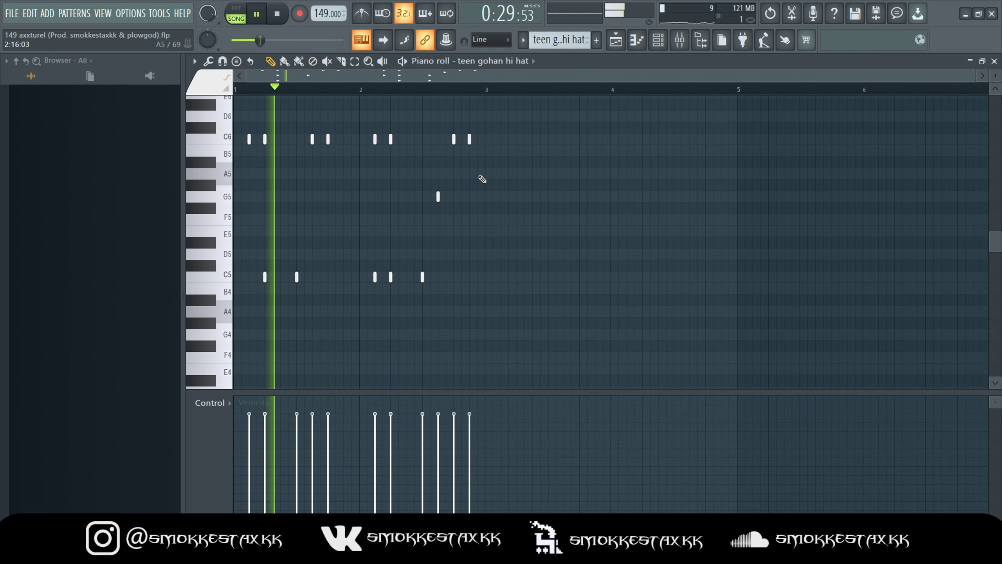
scroll(474, 177, "down", 1)
scroll(485, 174, "up", 1)
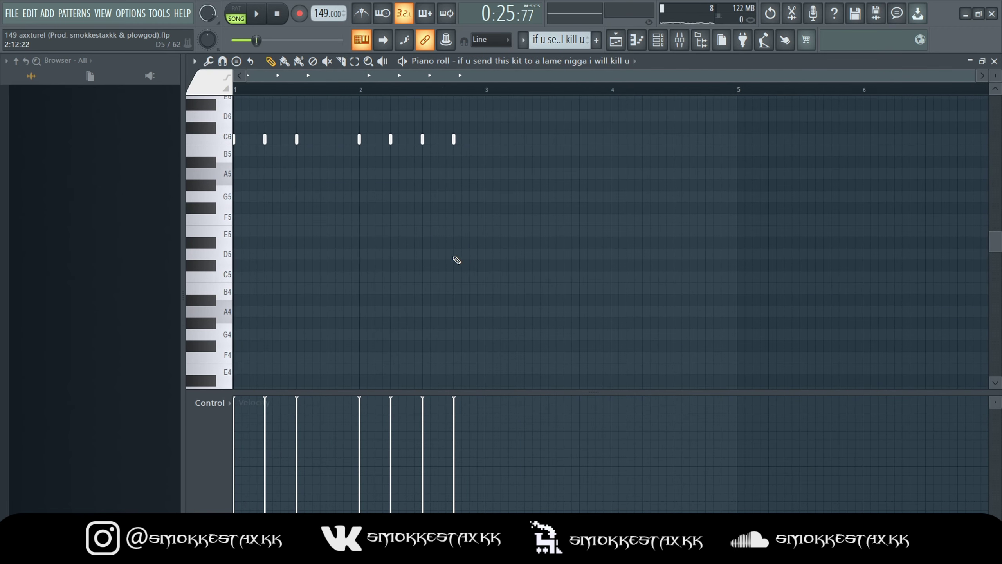
scroll(457, 260, "up", 2)
key("space")
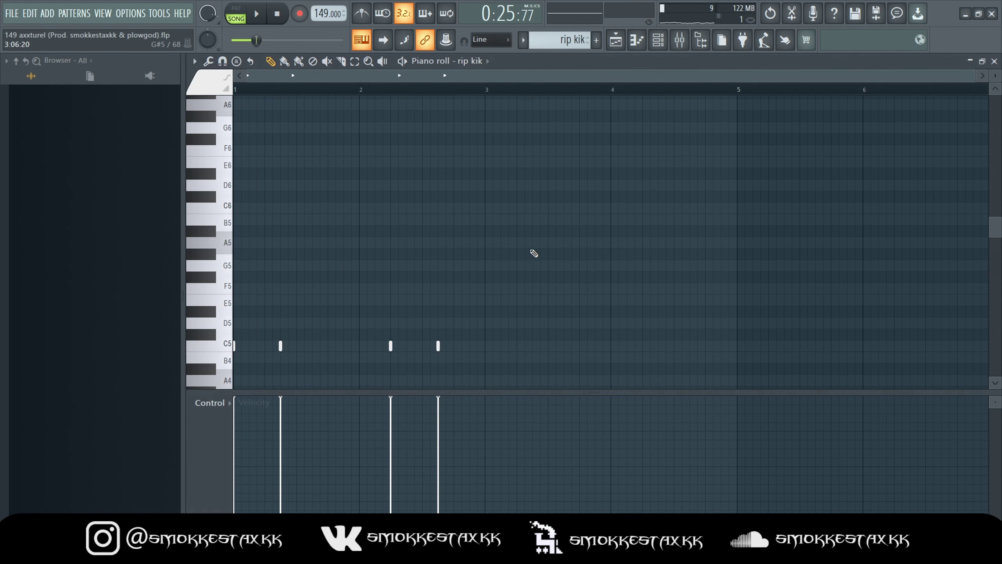
Examine the kick notes of the rip kik and rip kik #2 patterns during playback.
scroll(486, 245, "down", 2)
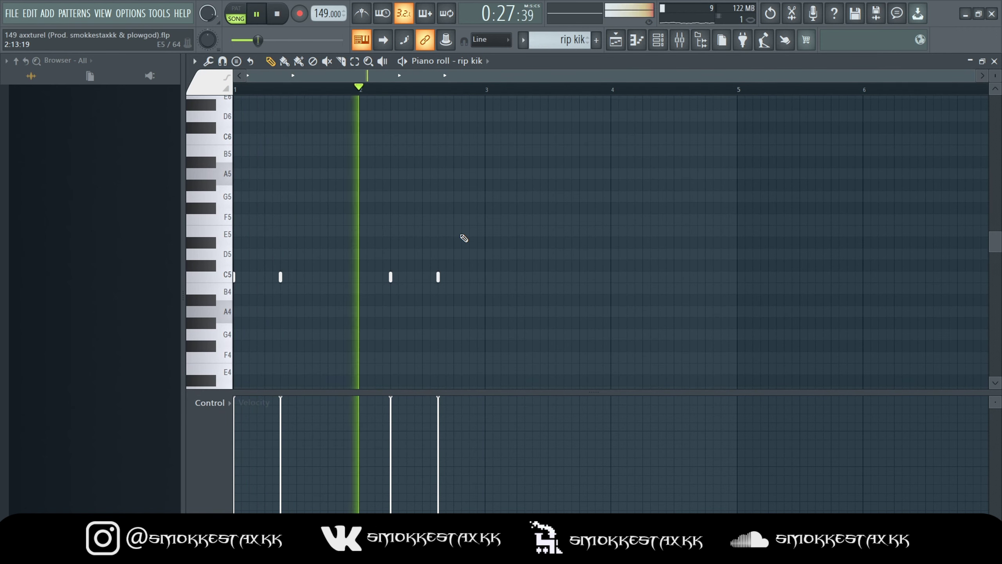
key("F5")
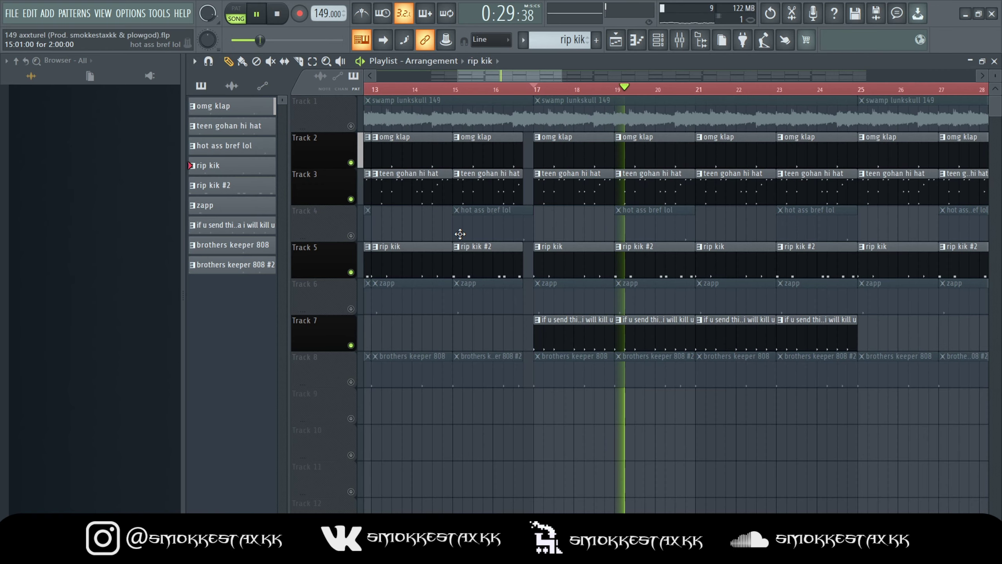
double_click(643, 276)
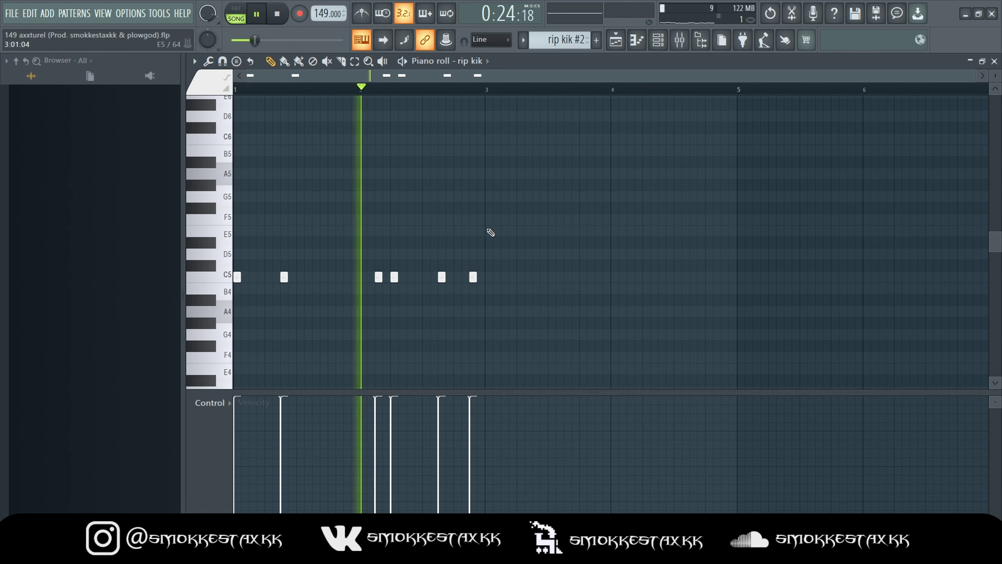
key("F5")
Examine the zapp pattern's notes, then open the hot ass bref lol pattern on Track 4.
double_click(564, 298)
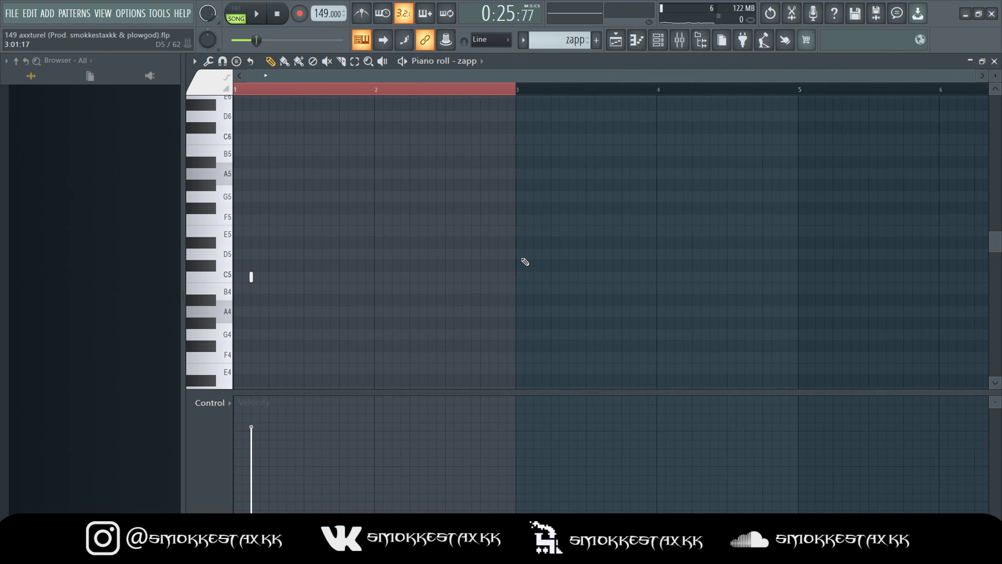
key("F5")
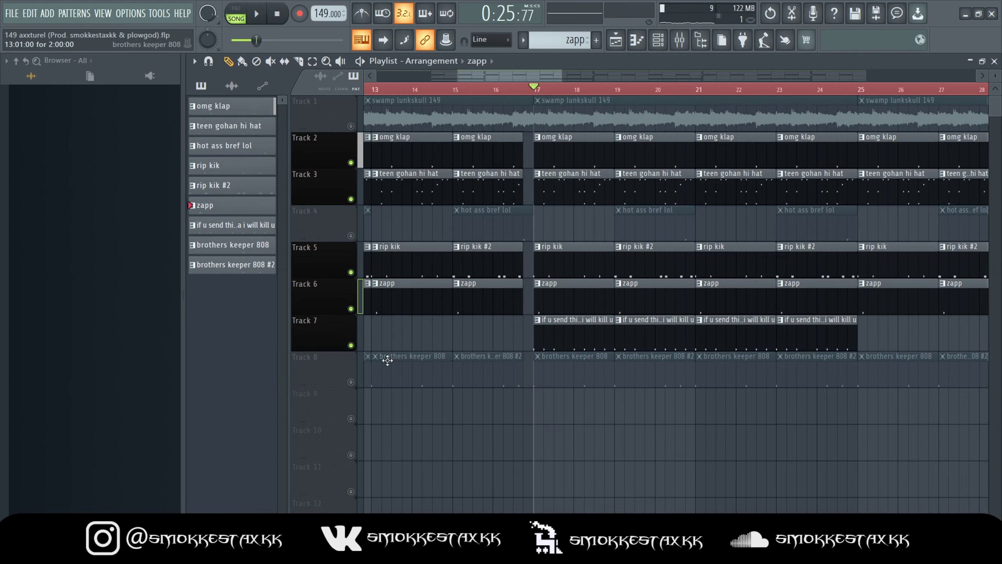
double_click(512, 220)
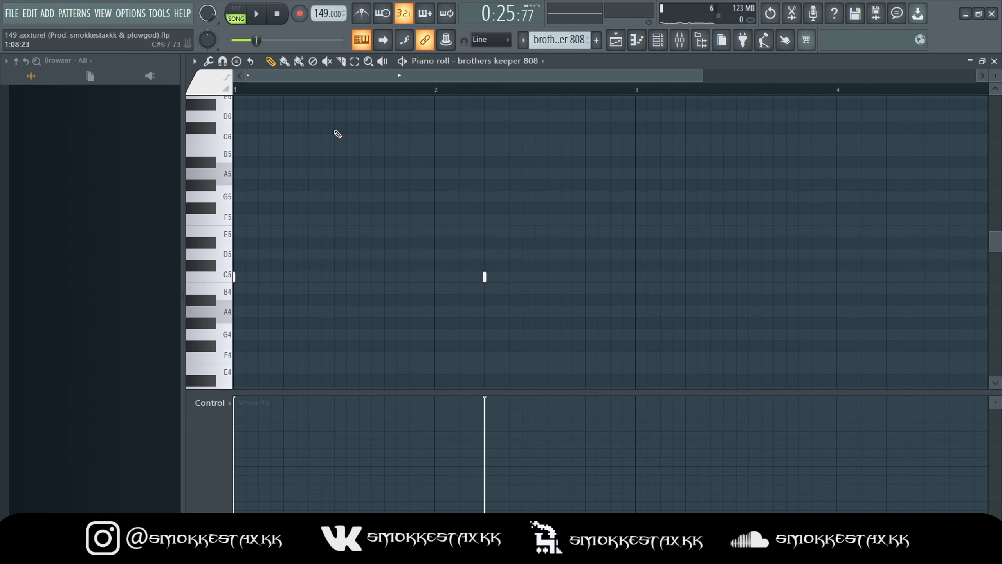
Play back the brothers keeper 808 and brothers keeper 808 #2 patterns while examining their bass notes.
key("space")
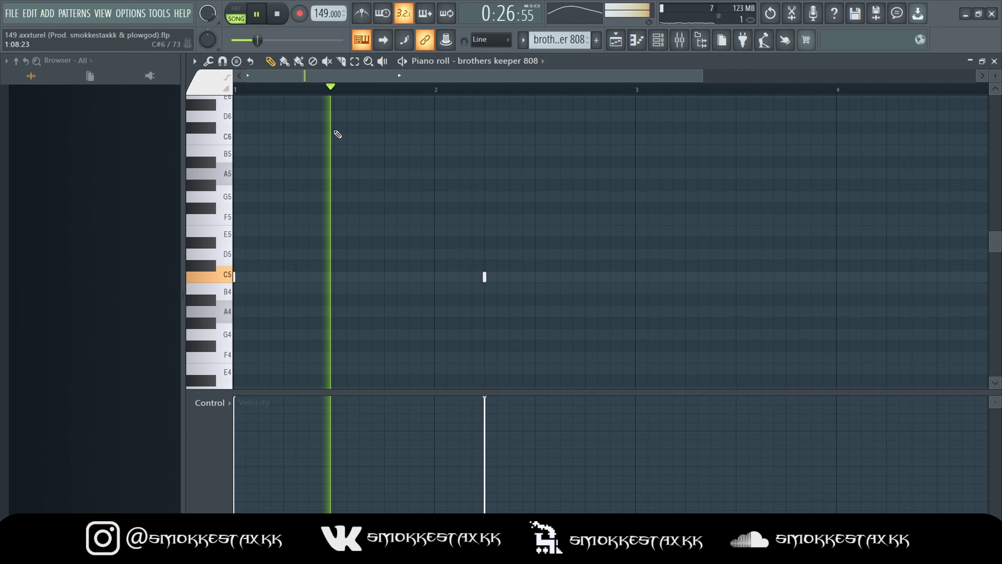
key("Escape")
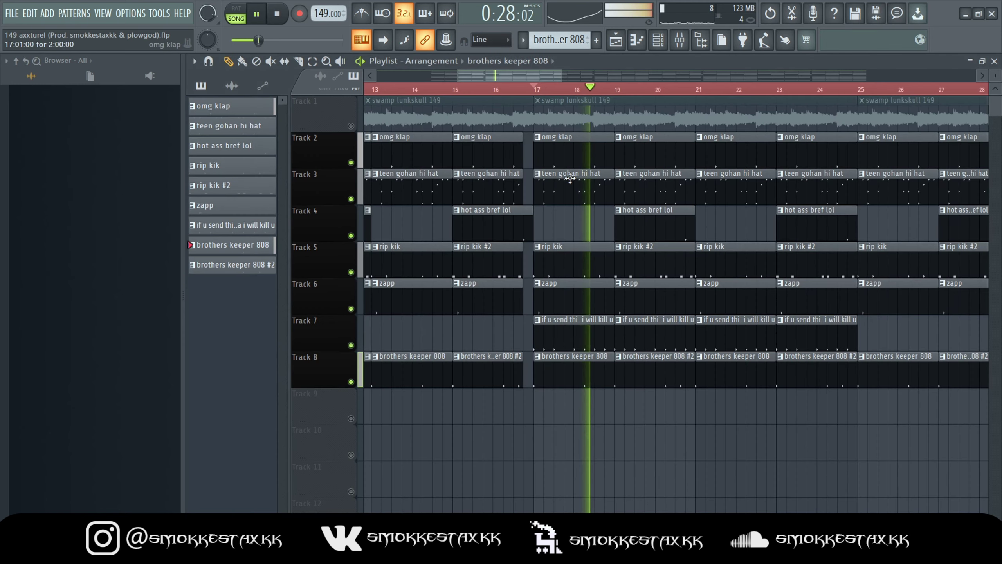
double_click(629, 364)
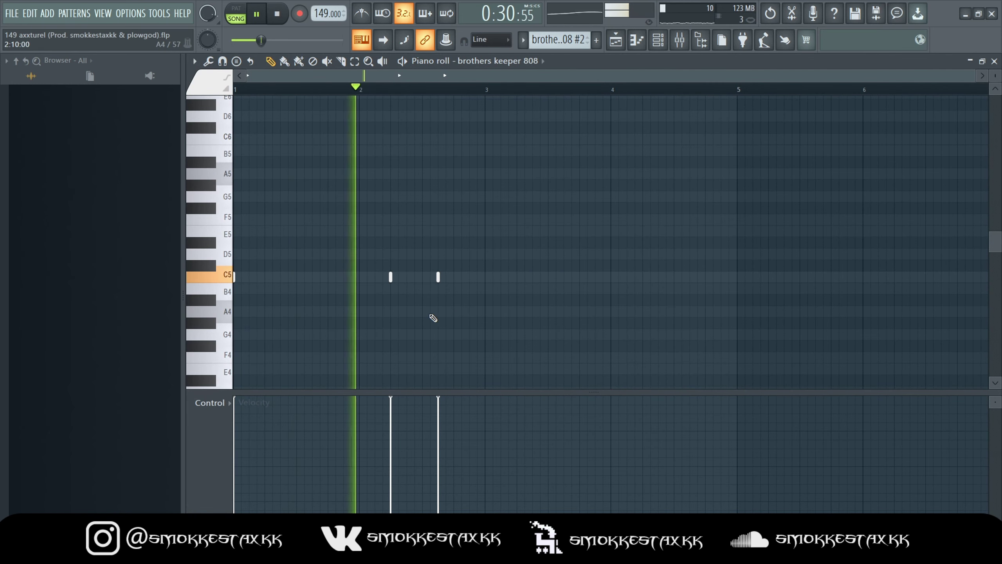
key("space")
Show the mixer and inspect the Fruity soft clipper on the Master channel.
left_click(680, 39)
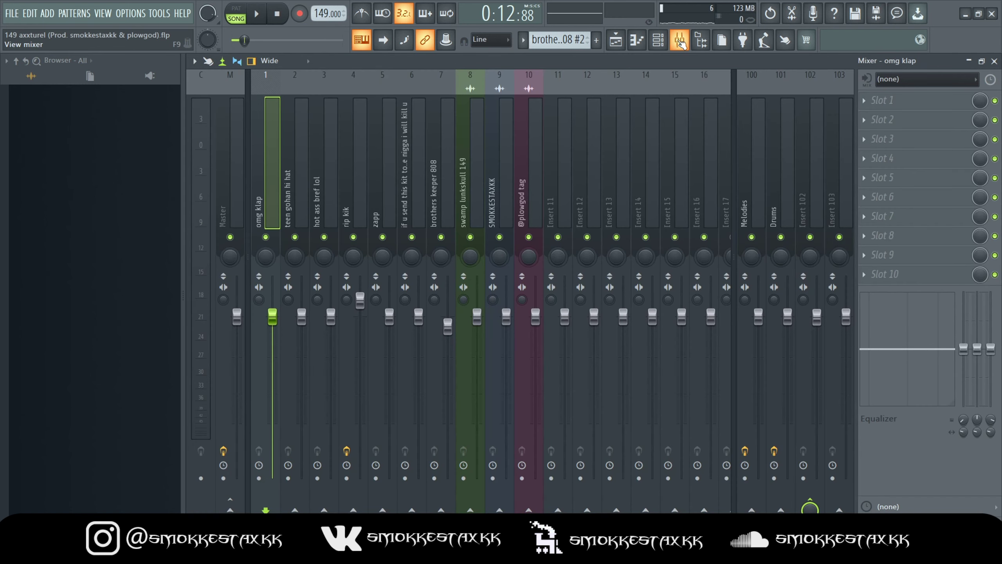
left_click(236, 161)
left_click(937, 273)
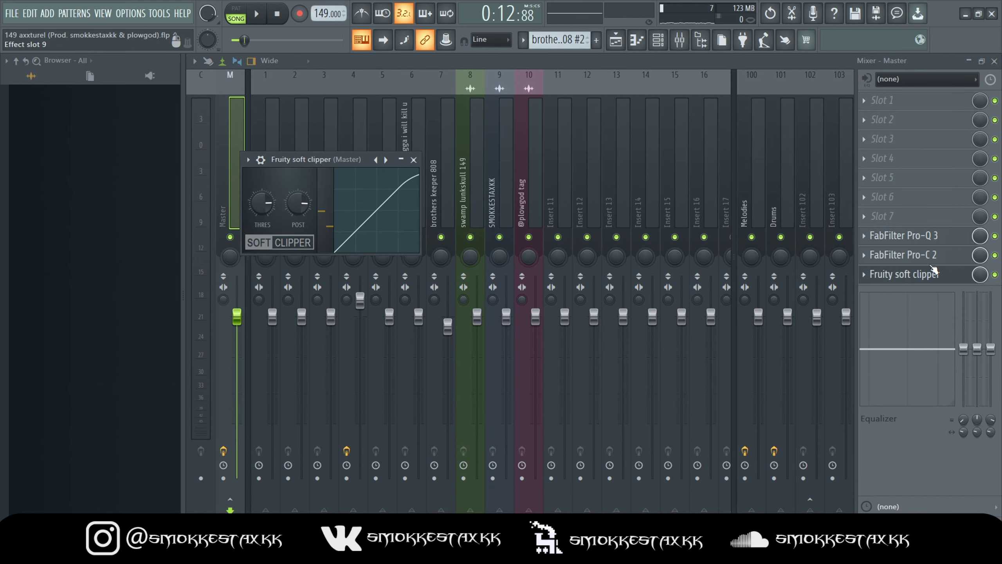
left_click(935, 272)
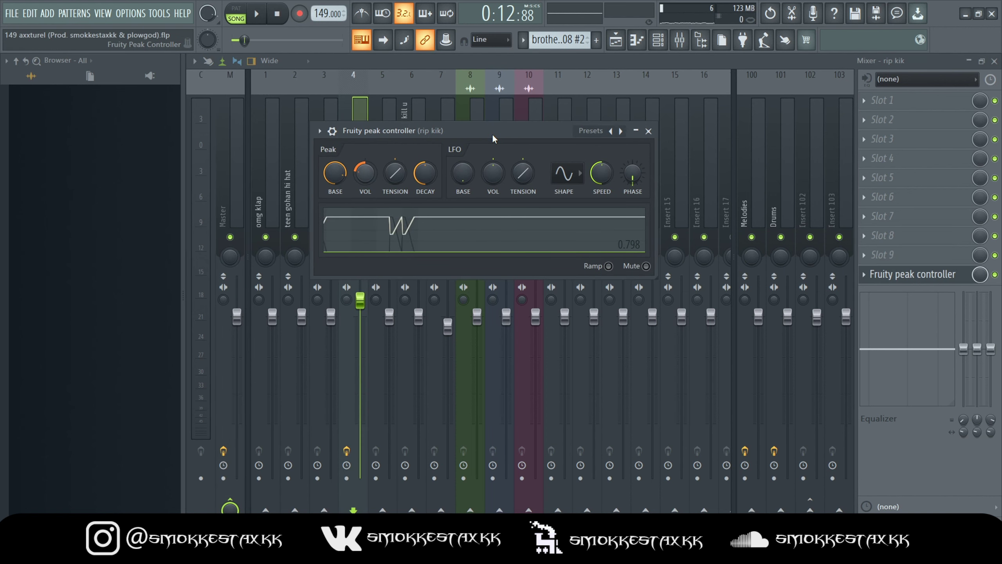
Inspect the Fruity peak controller on the rip kik channel and check the zapp, teen gohan hi hat and omg klap channels for effects.
left_click_drag(492, 133, 585, 161)
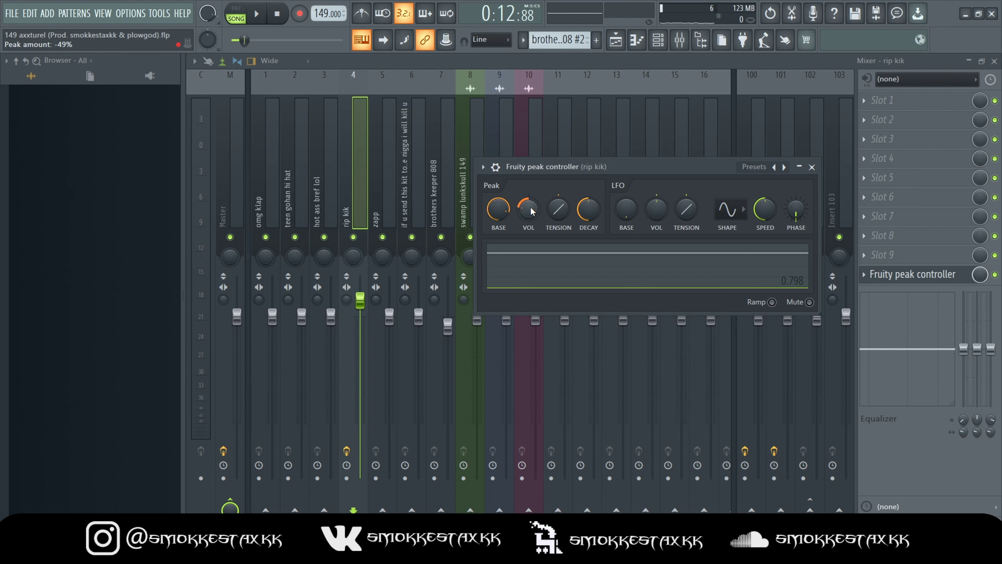
key("Escape")
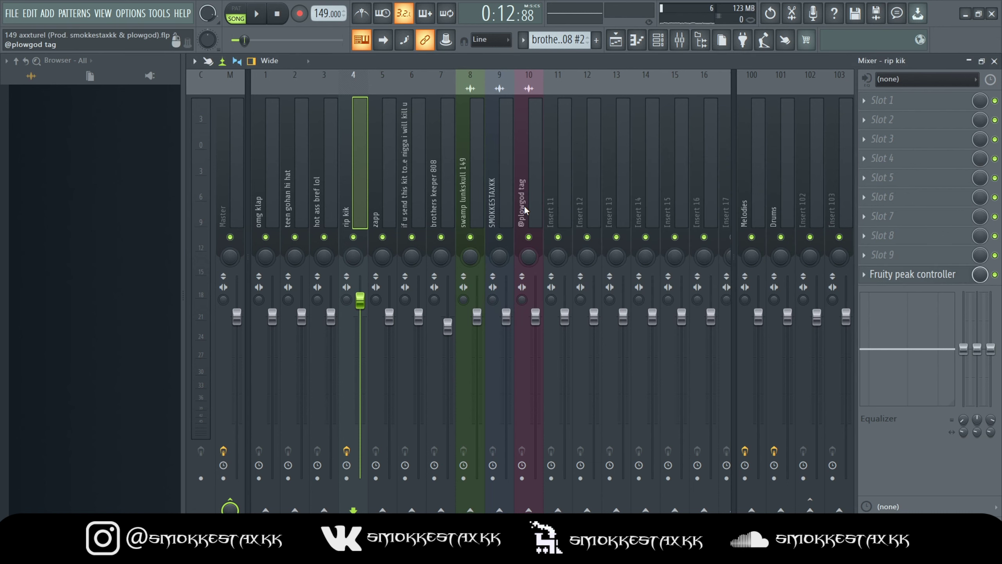
left_click(394, 207)
left_click(295, 197)
left_click(266, 200)
Link the volume of mixer Insert 102 to the internal controller Peak ctrl - Peak.
left_click(802, 217)
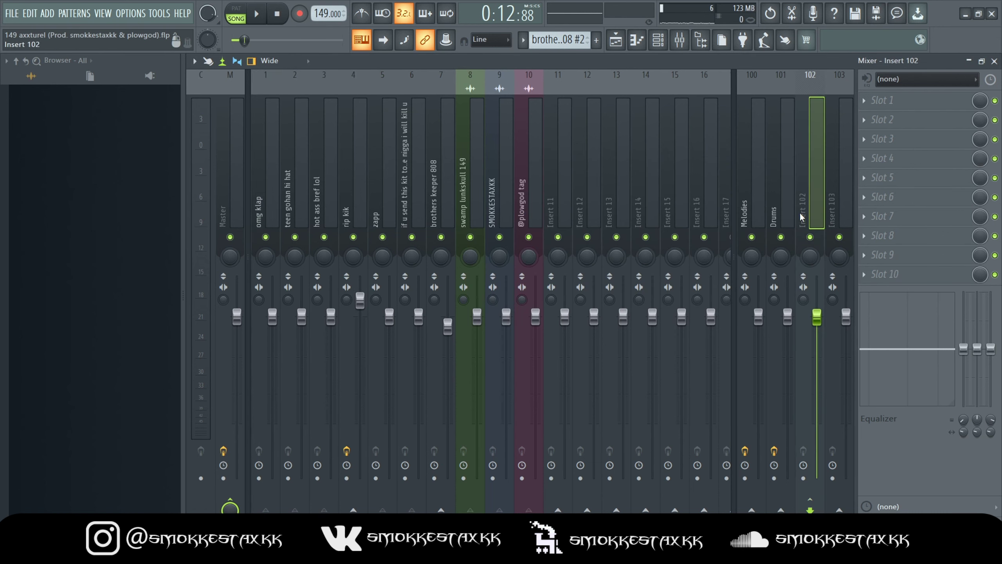
right_click(812, 406)
left_click(837, 439)
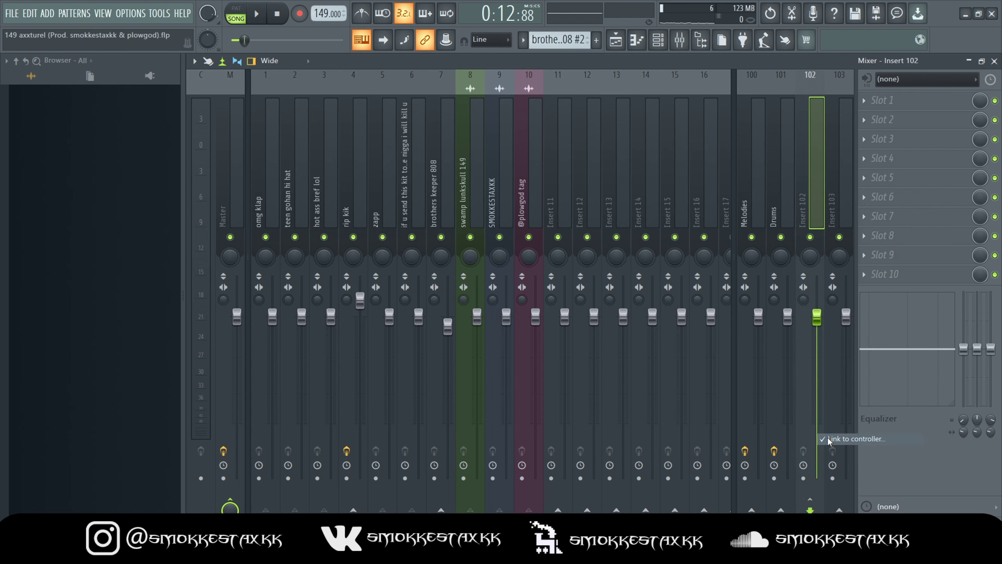
left_click(466, 265)
left_click(480, 321)
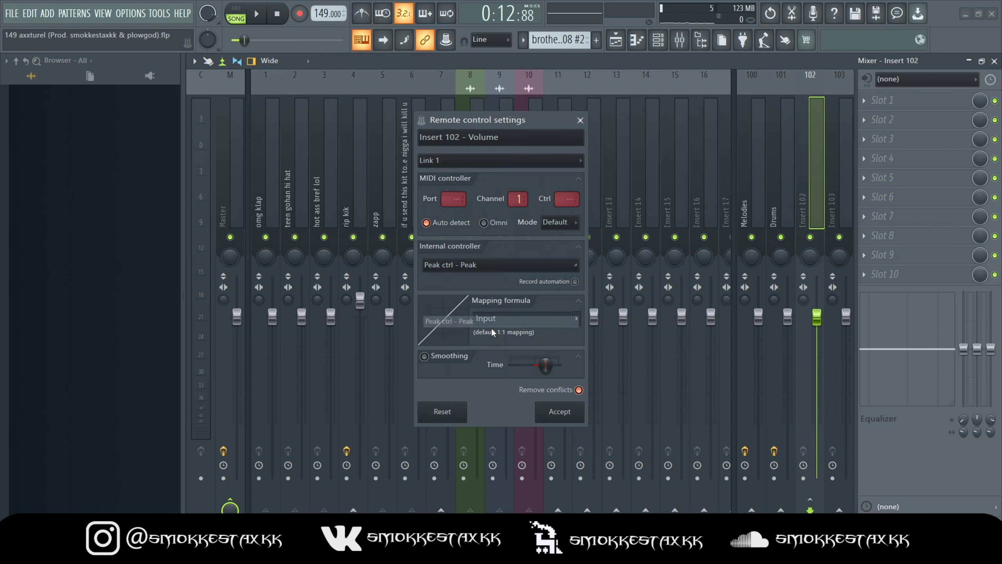
left_click(566, 412)
Play the song to check Insert 102's volume movement, then play the arrangement from the playlist.
key("space")
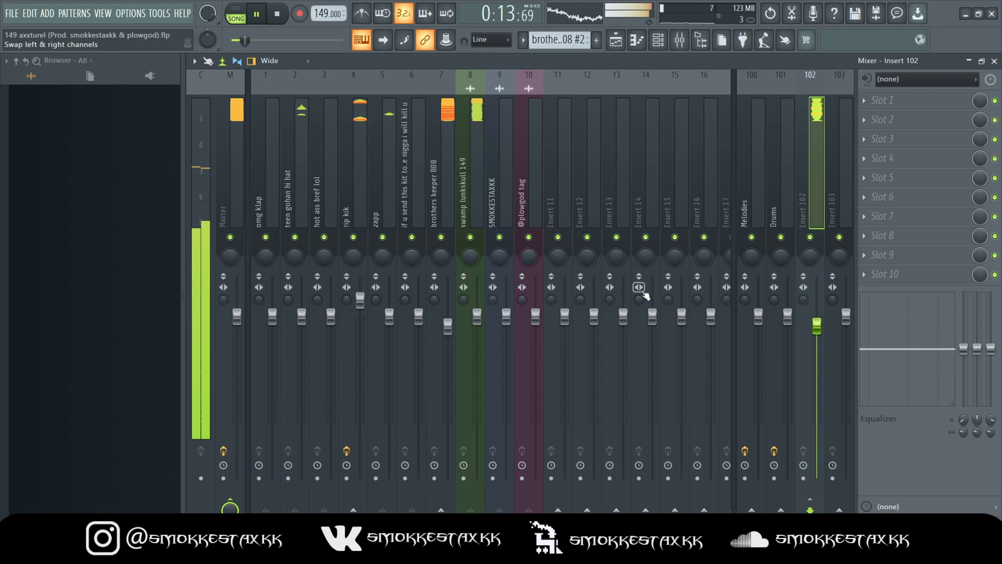
key("space")
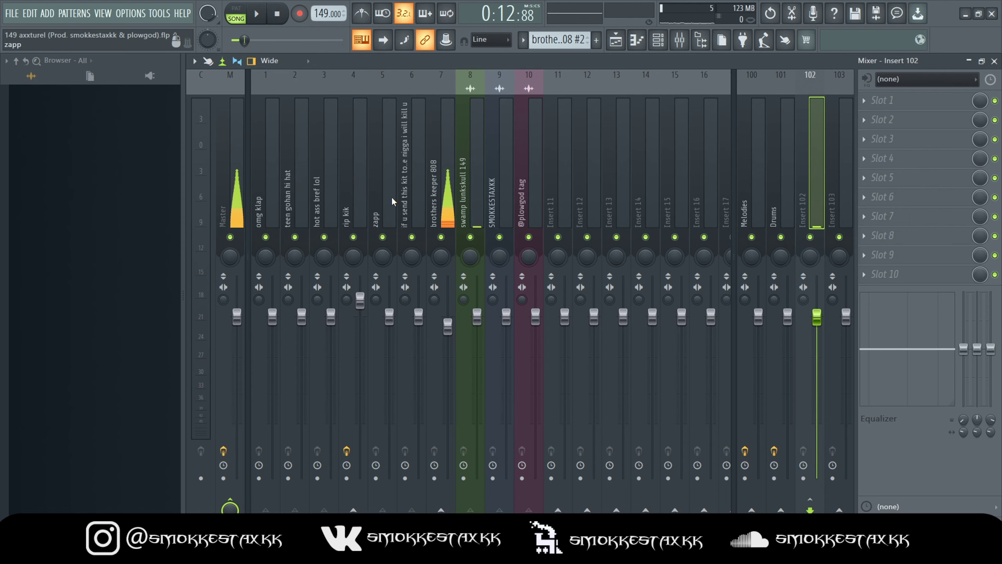
key("F5")
key("space")
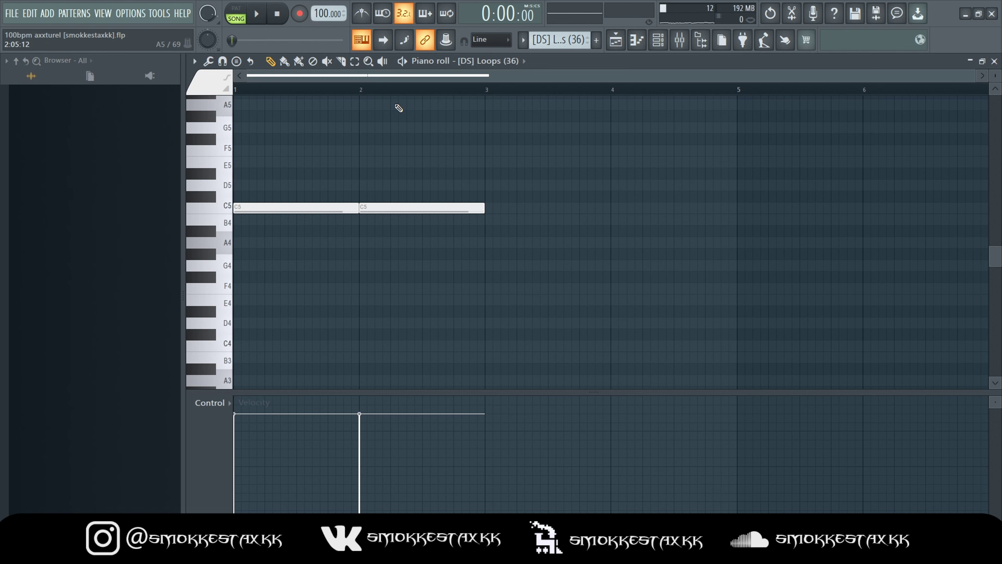
Play the [DS] Loops (36) pattern of the 100 BPM project and examine its notes and arrangement.
scroll(351, 200, "up", 2)
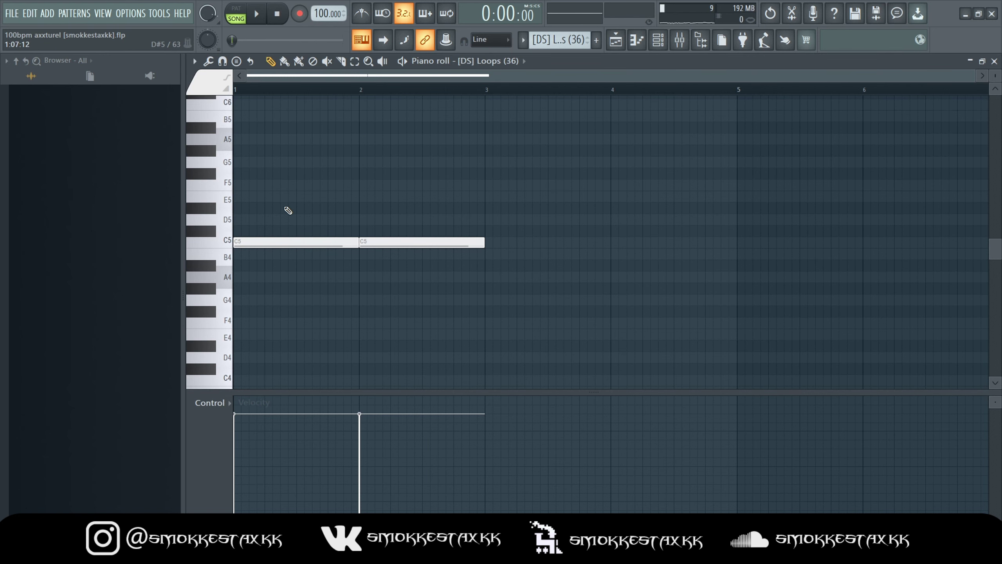
key("F5")
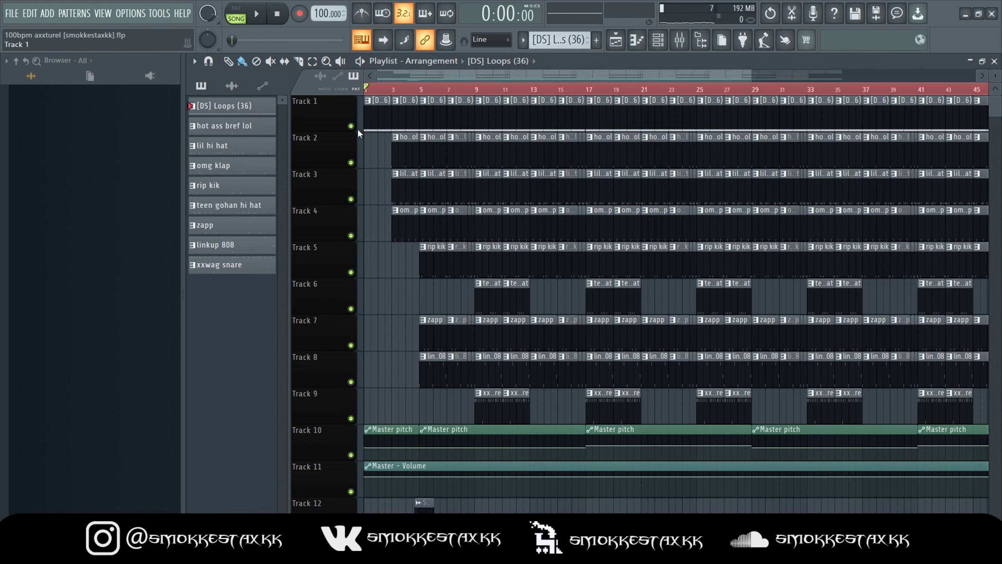
key("F7")
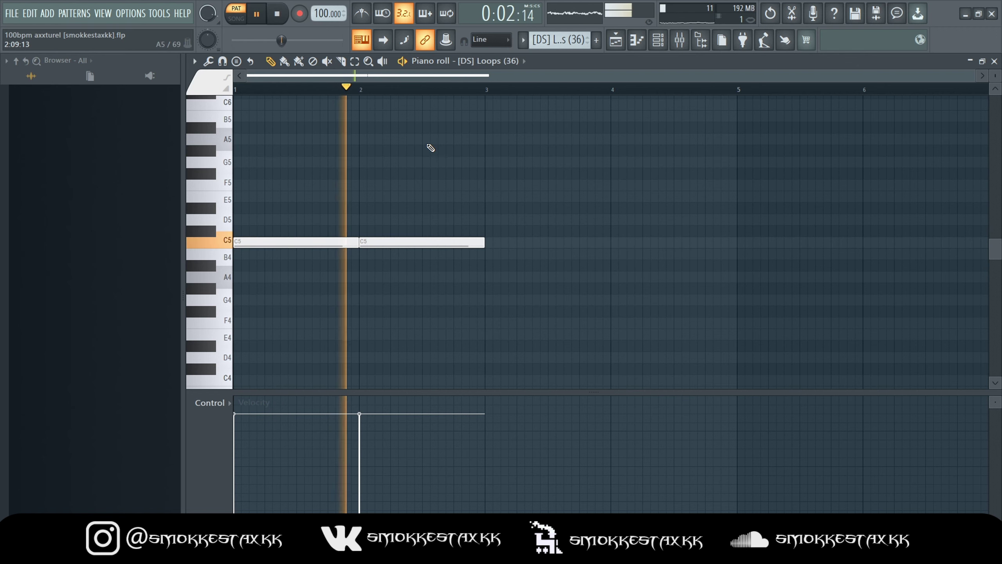
key("space")
key("F5")
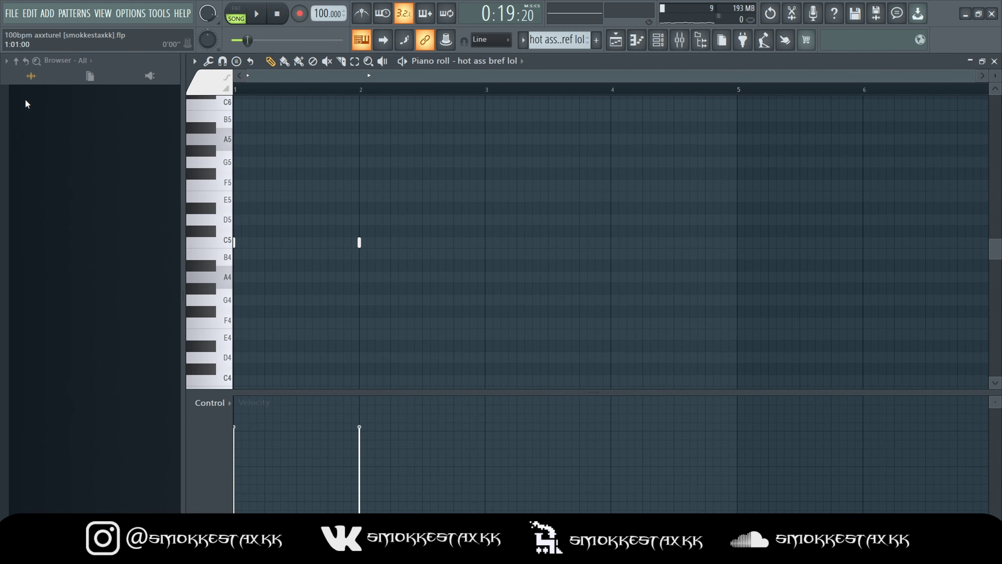
Play back the hot ass bref lol and teen gohan hi hat patterns while examining their notes.
key("space")
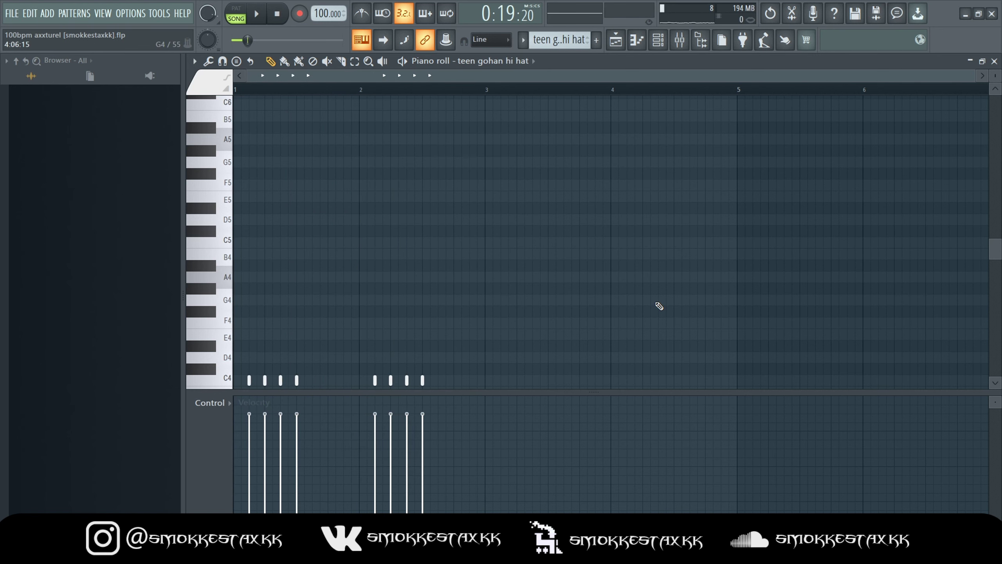
scroll(541, 262, "down", 4)
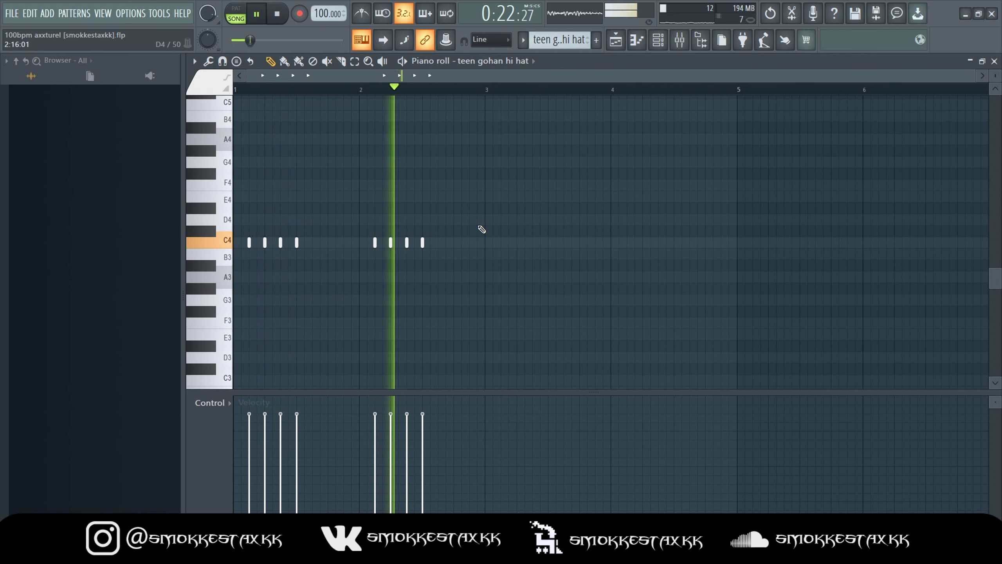
key("F5")
key("space")
Play back the zapp pattern from Track 7 while examining its notes, and return to the playlist.
left_click(642, 337)
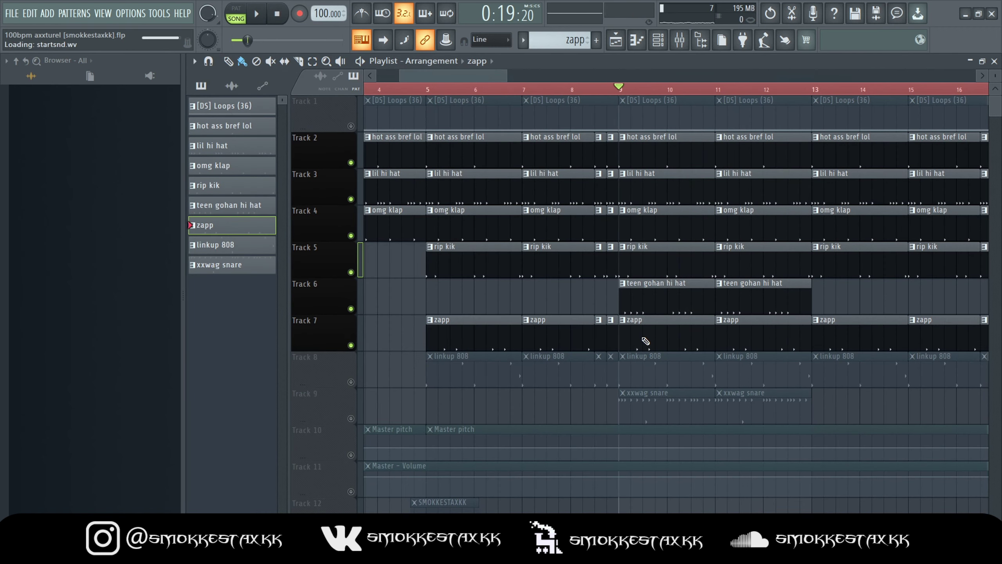
double_click(645, 341)
key("space")
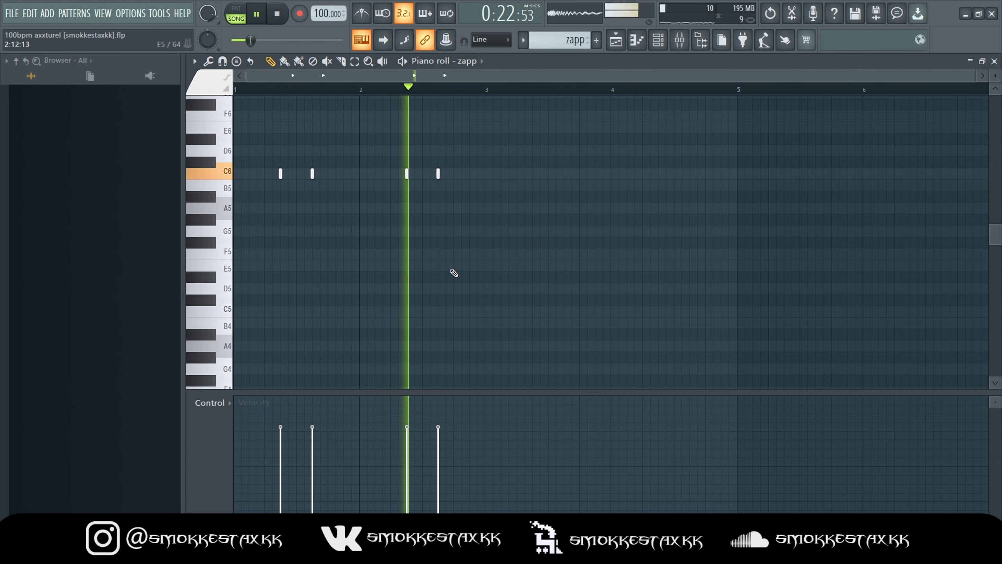
key("space")
key("F5")
Open the linkup 808 pattern from Track 8 and play it back while examining its notes.
double_click(655, 374)
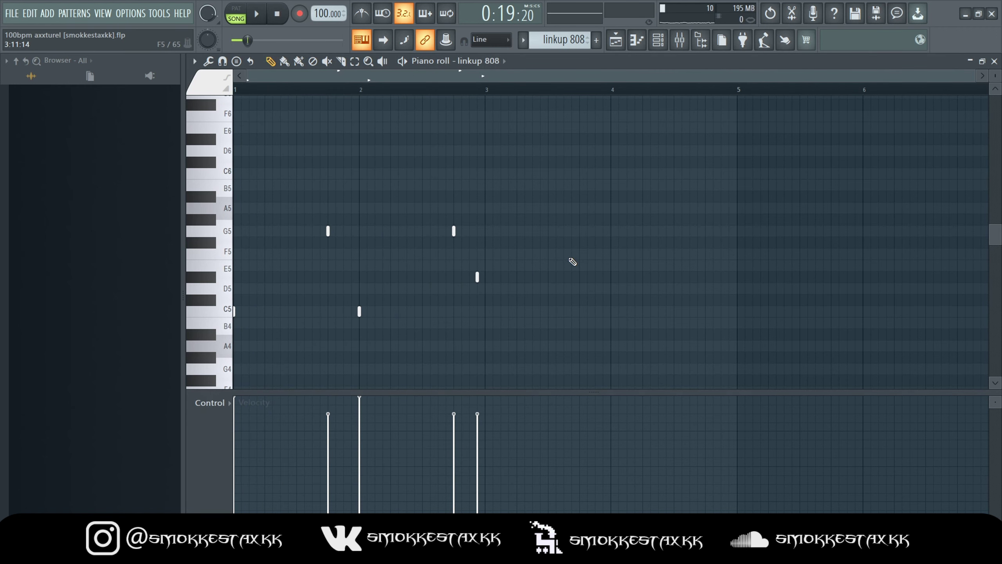
key("space")
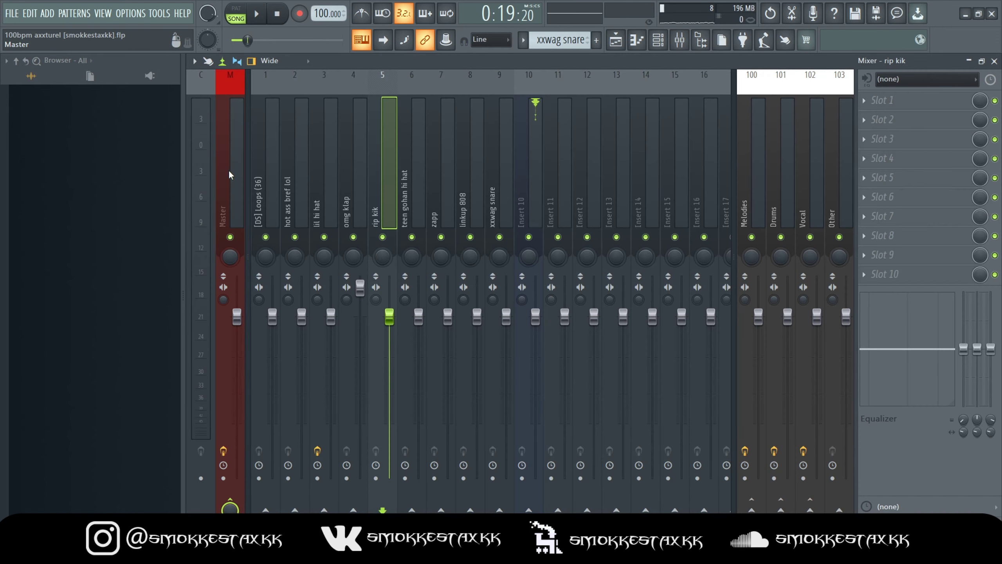
Inspect the Fruity soft clipper on the Master track and the slot 9 effect on the lil hi hat insert.
left_click(227, 173)
left_click(932, 275)
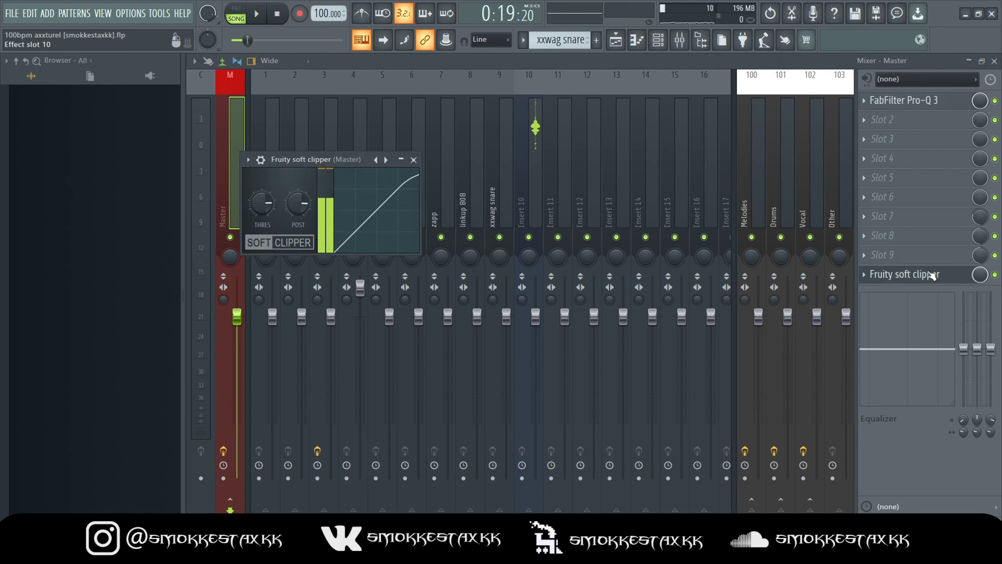
left_click(914, 274)
left_click(324, 178)
left_click(919, 256)
left_click(919, 256)
Inspect the slot 10 effect on the Melodies bus and FabFilter Pro-Q 3 on the Drums bus, and return to the playlist.
left_click(759, 198)
left_click(787, 205)
left_click(758, 198)
left_click(922, 275)
left_click(761, 218)
left_click(787, 205)
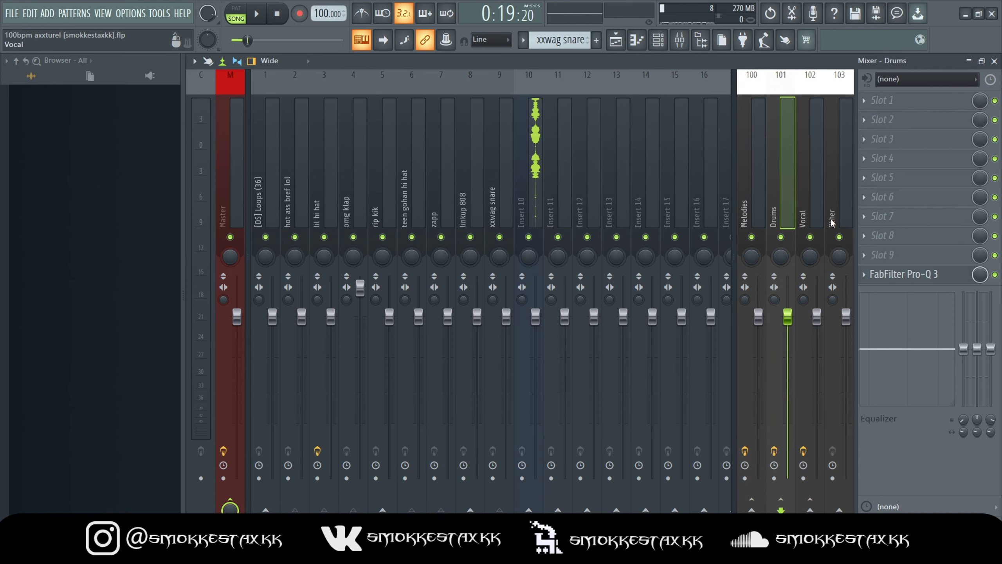
left_click(942, 275)
key("F5")
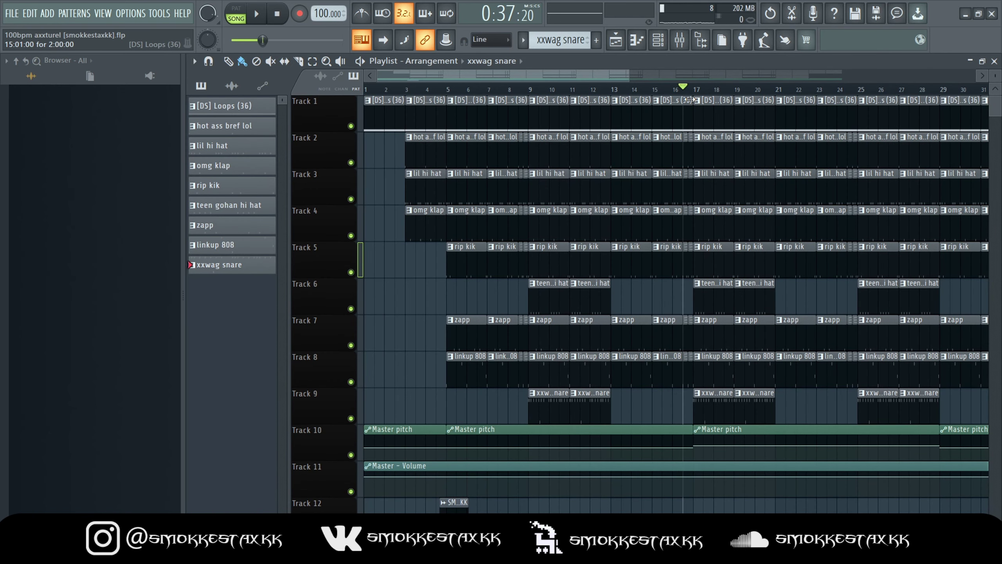
Play the song and select the short repeated clips on Tracks 2 to 5, 7 and 8 just before bar 25, examining the whole arrangement.
key("space")
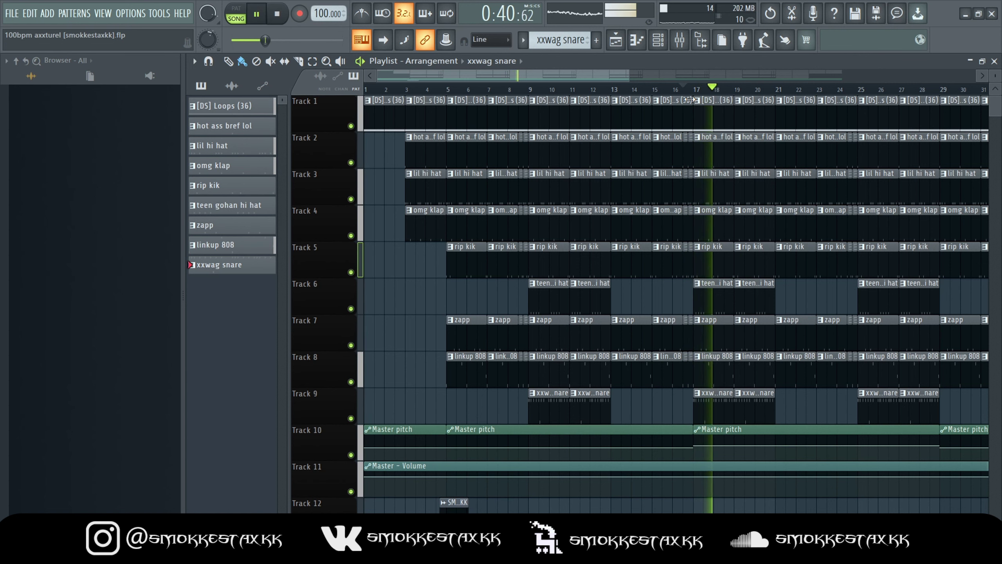
scroll(646, 179, "down", 3)
left_click_drag(640, 407, 629, 158)
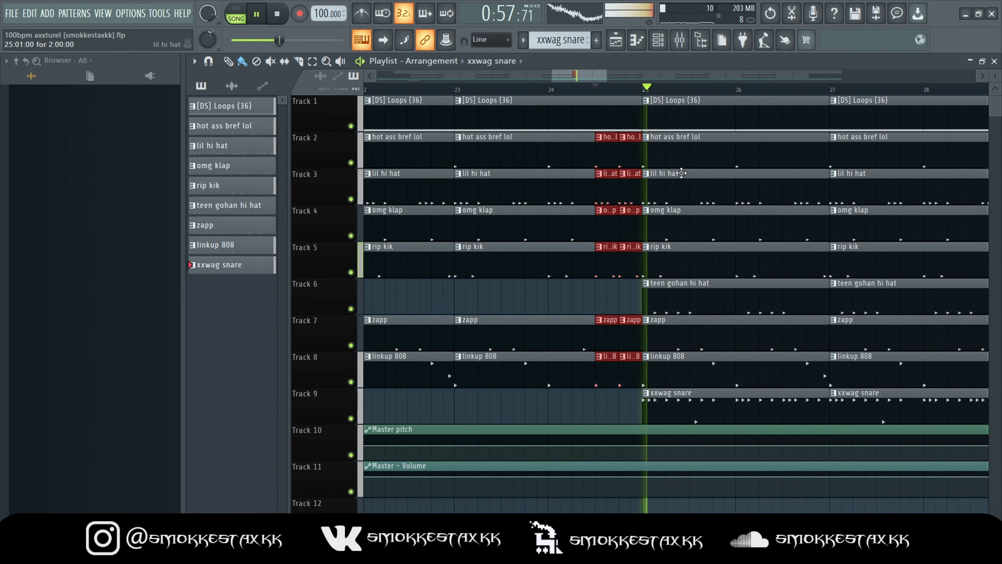
scroll(610, 182, "down", 1)
scroll(609, 182, "down", 2)
scroll(454, 202, "up", 1)
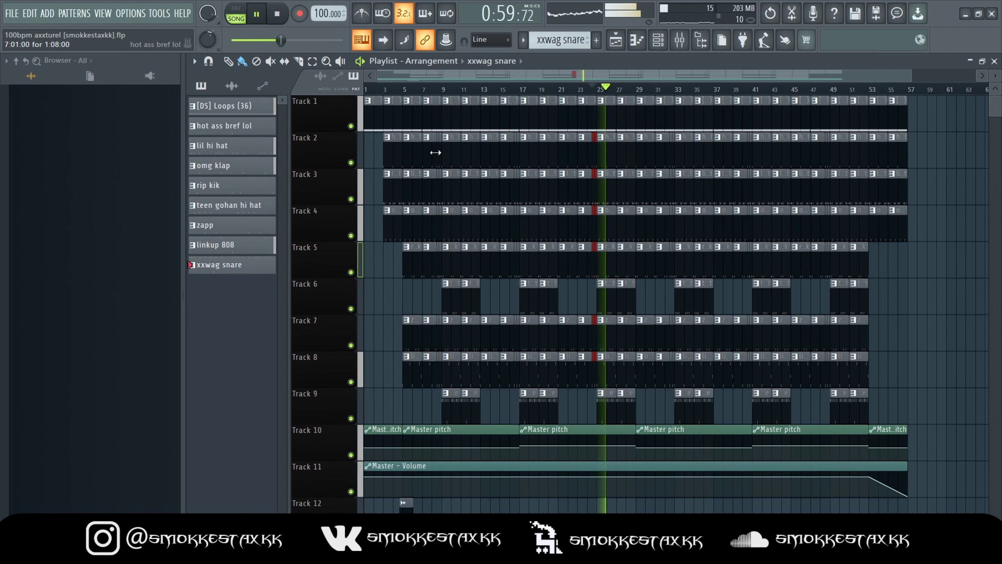